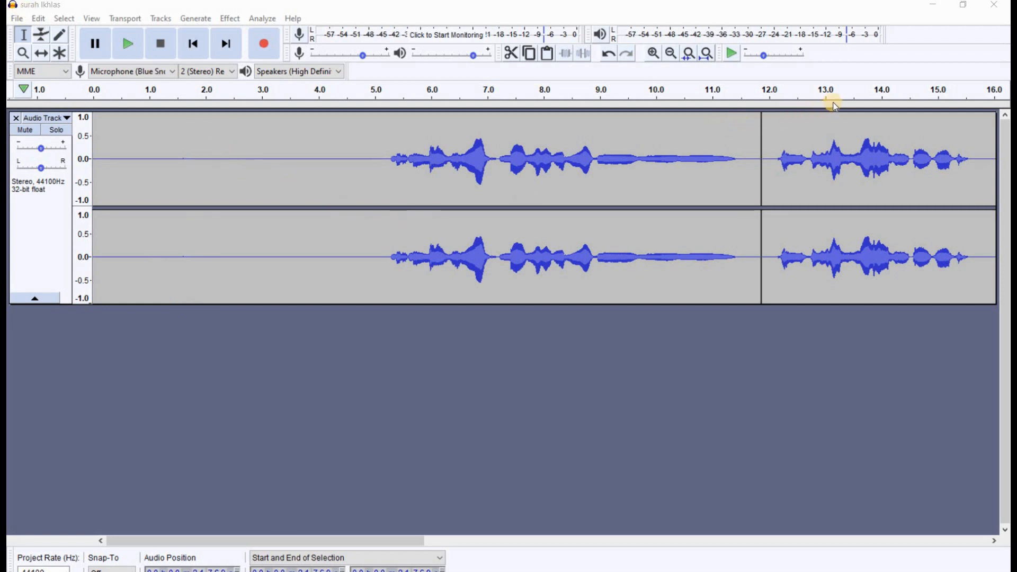
Play back passages of the raw recording, starting from about 5 seconds and about 22 seconds, to check how it sounds
{"action": "left_click", "coordinate": [879, 98]}
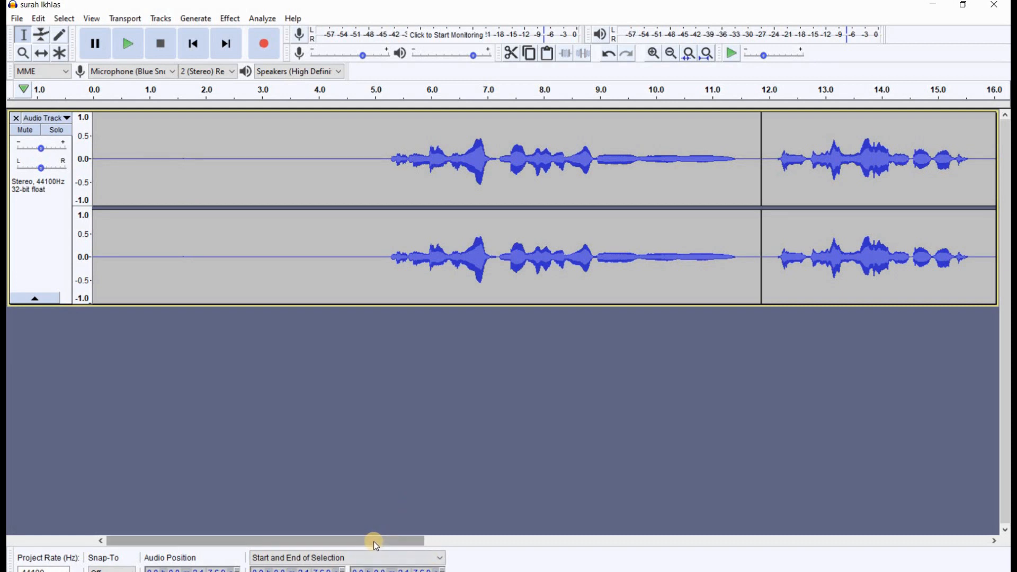
{"action": "left_click_drag", "start_coordinate": [373, 541], "coordinate": [390, 540]}
{"action": "left_click", "coordinate": [339, 92]}
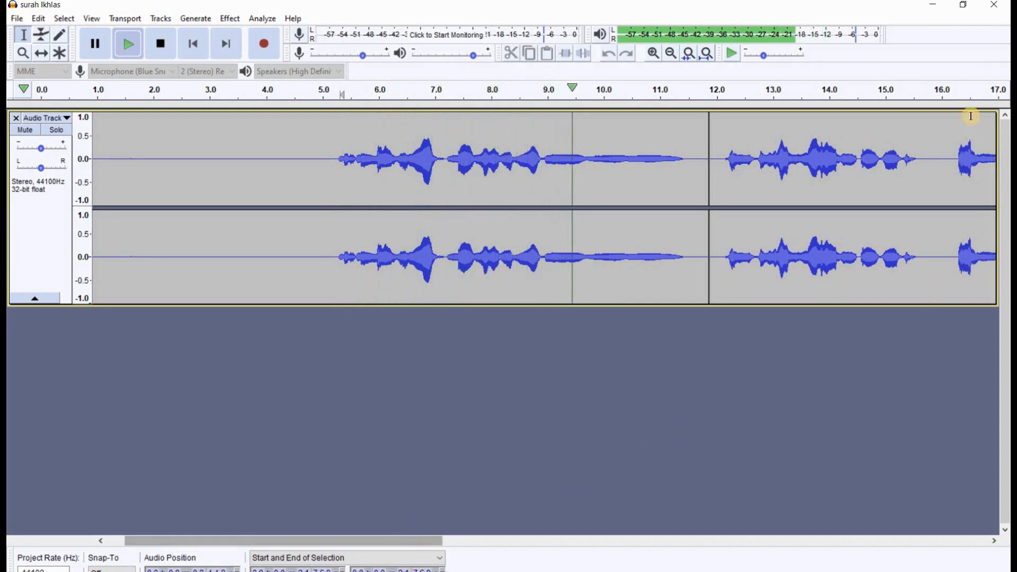
{"action": "key", "text": "space"}
{"action": "key", "text": "space"}
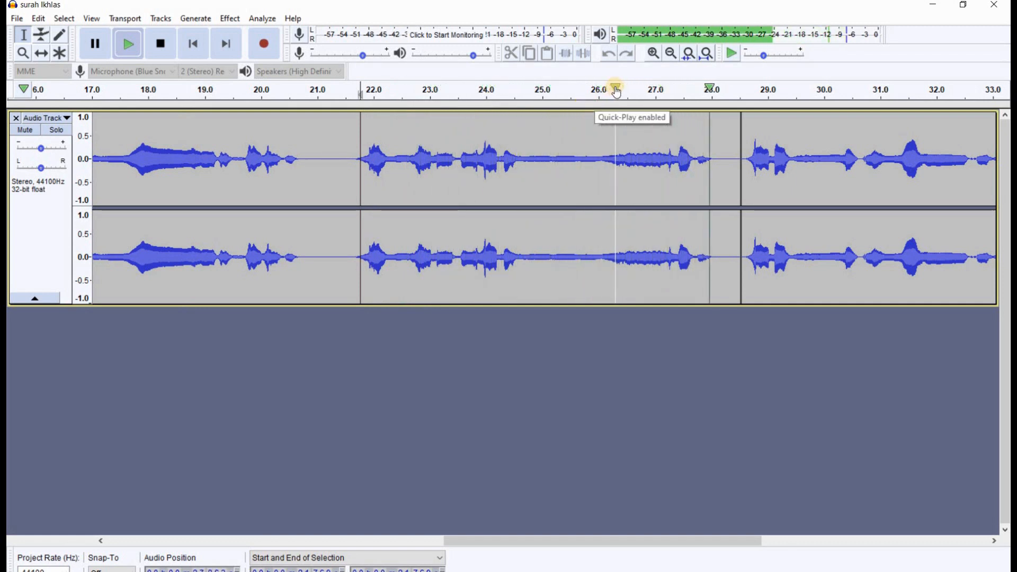
{"action": "key", "text": "space"}
Select the silent lead-in from 0 to about 5.2 seconds and capture it as the Noise Reduction profile
{"action": "left_click_drag", "start_coordinate": [619, 540], "coordinate": [238, 536]}
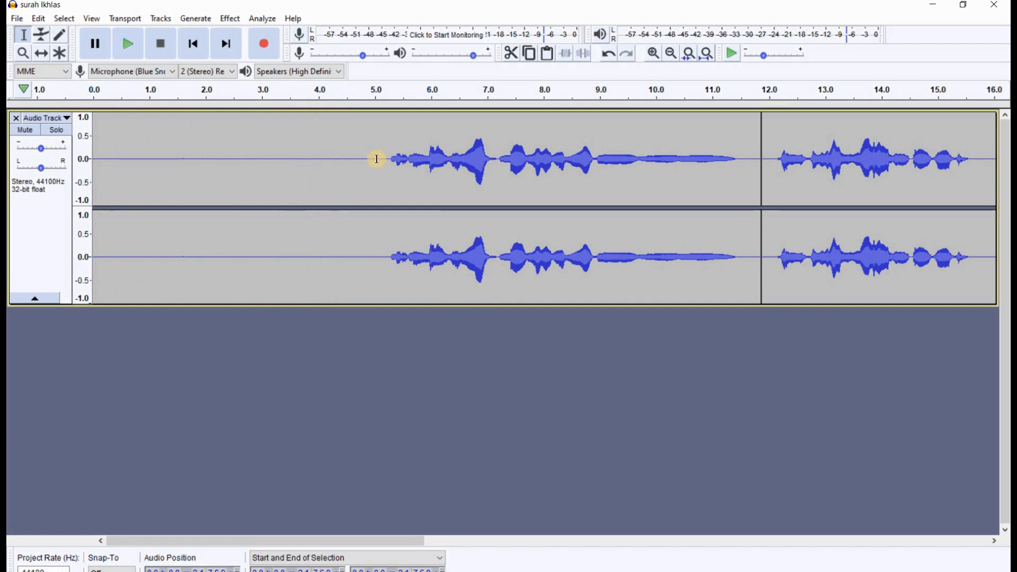
{"action": "left_click_drag", "start_coordinate": [152, 175], "coordinate": [384, 161]}
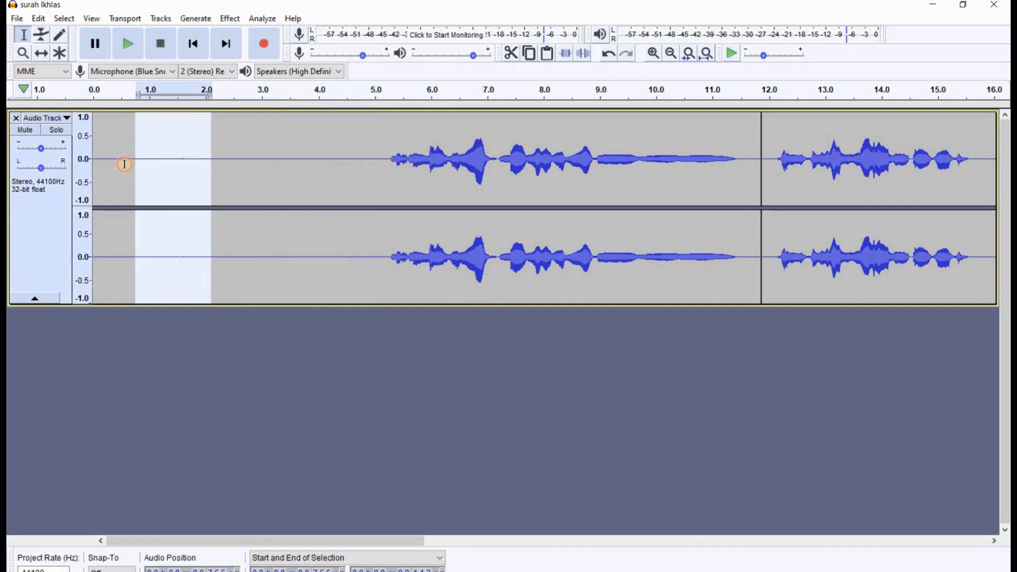
{"action": "left_click_drag", "start_coordinate": [145, 172], "coordinate": [94, 169]}
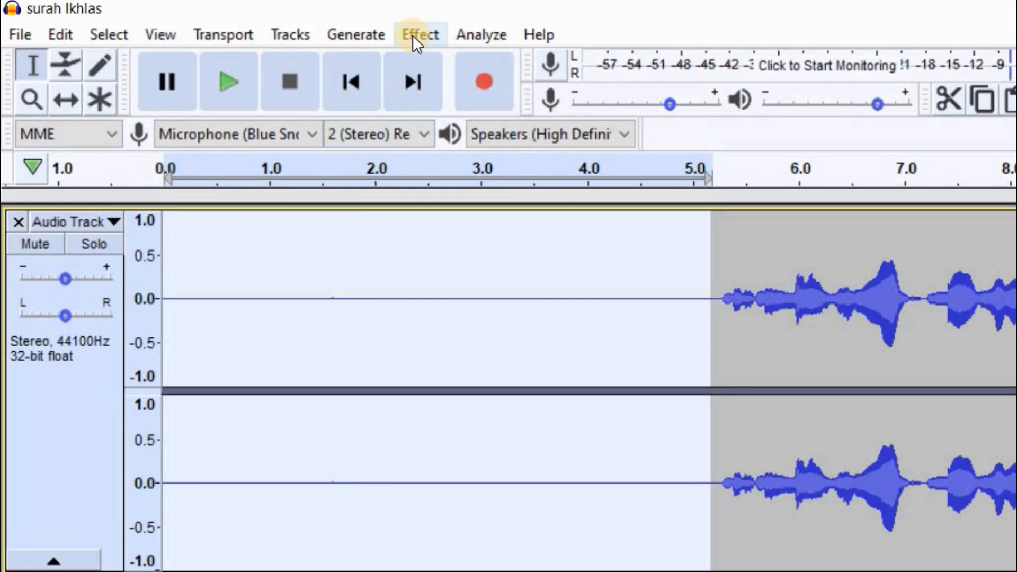
{"action": "left_click", "coordinate": [413, 35]}
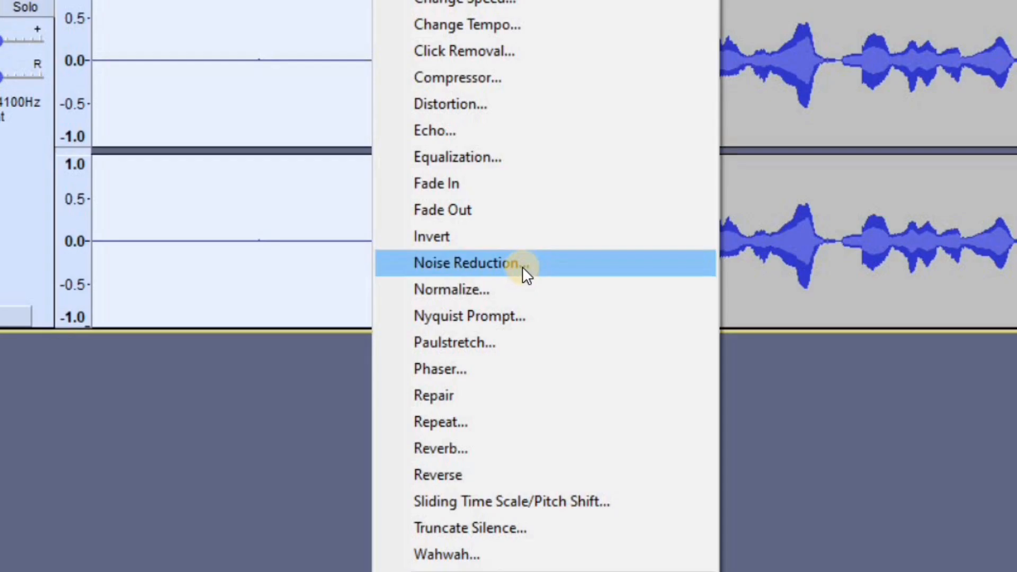
{"action": "left_click", "coordinate": [522, 266]}
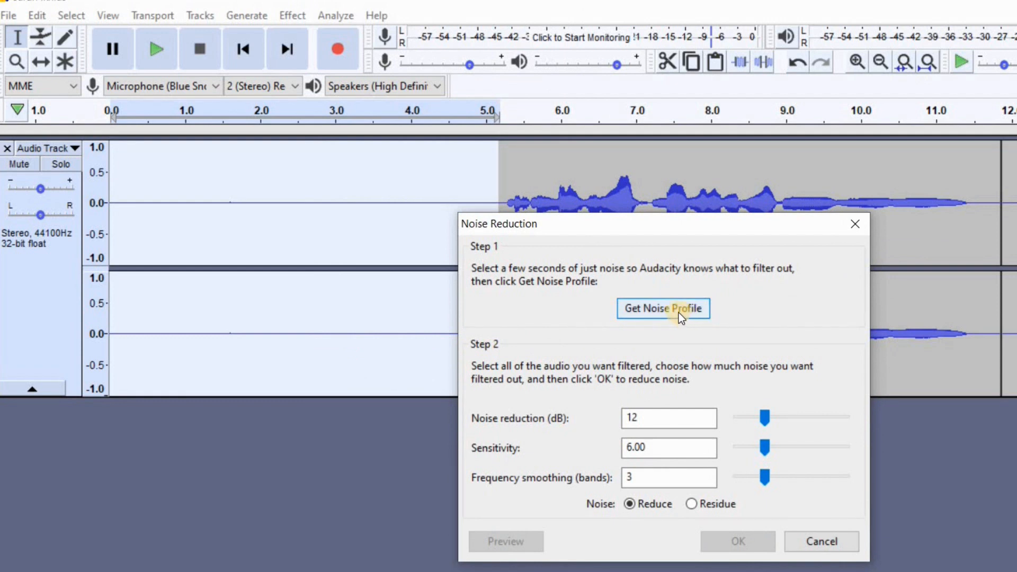
{"action": "left_click", "coordinate": [679, 313]}
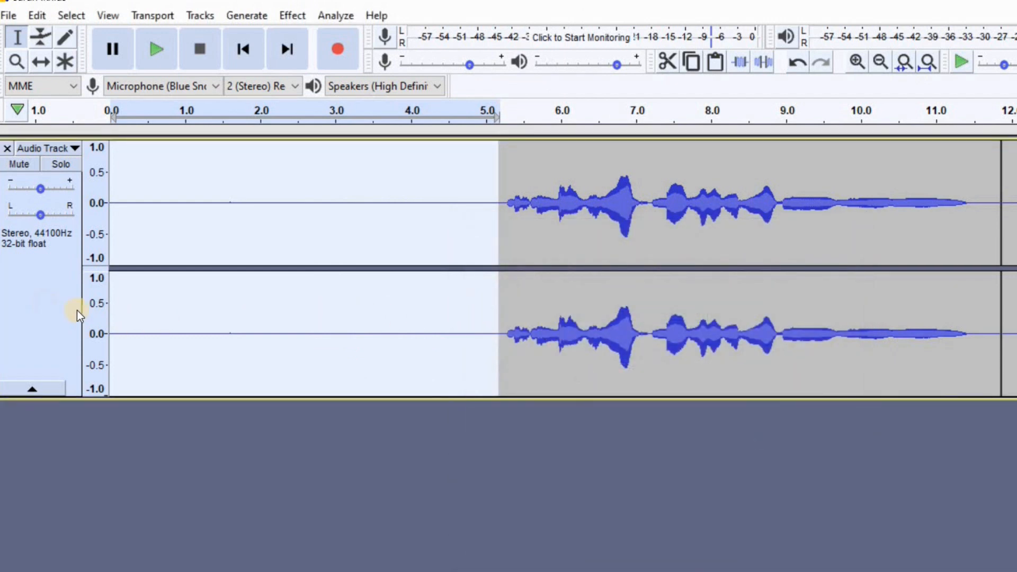
Apply Noise Reduction to the whole track with 12 dB reduction, sensitivity 6.00 and frequency smoothing of 3 bands
{"action": "left_click", "coordinate": [39, 308]}
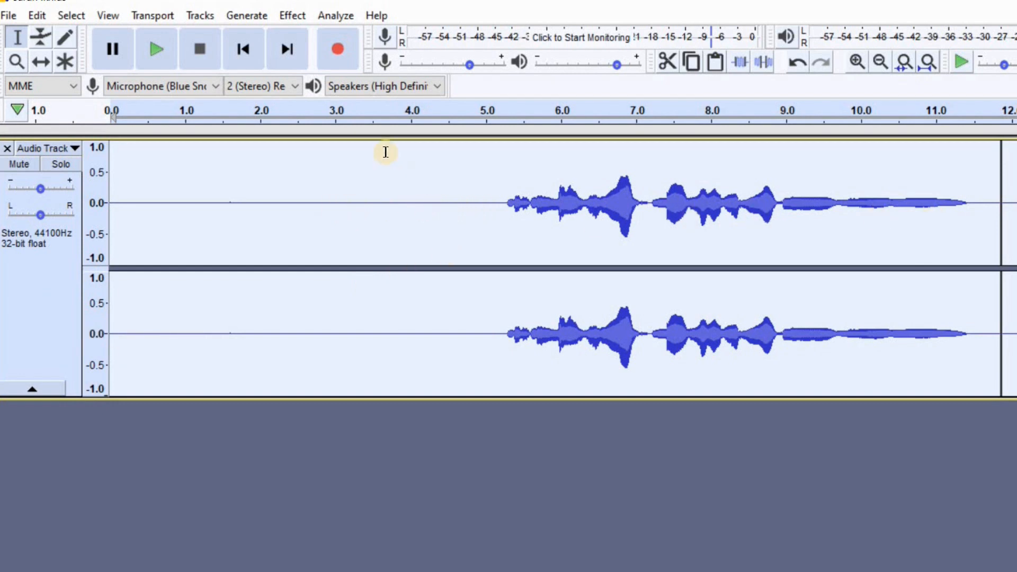
{"action": "left_click", "coordinate": [295, 17]}
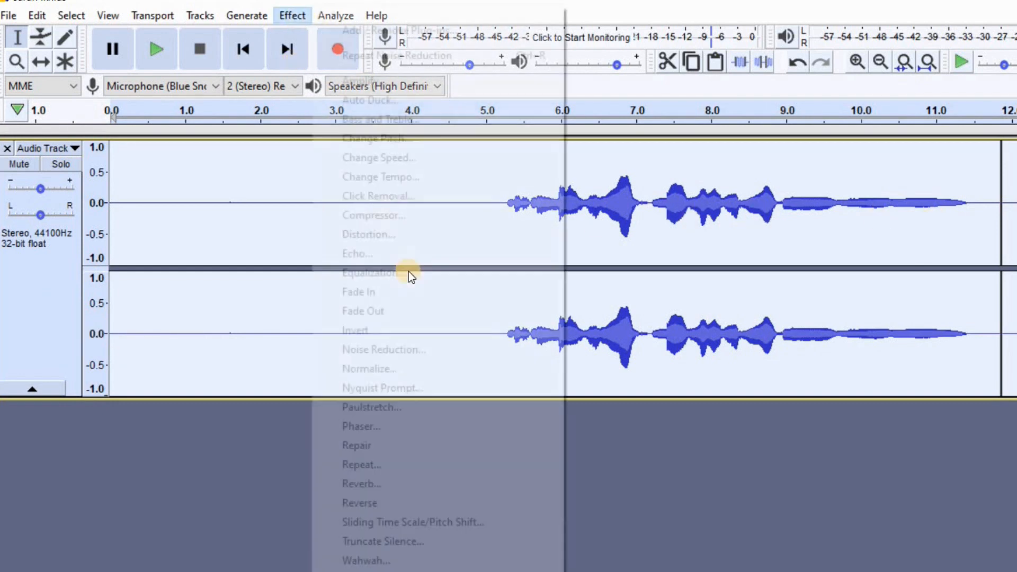
{"action": "left_click", "coordinate": [417, 350]}
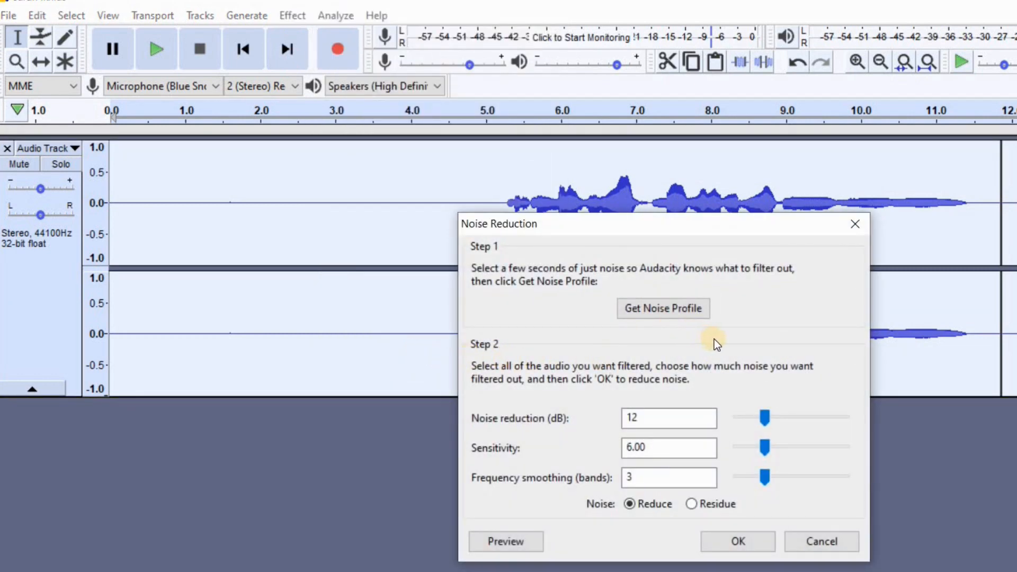
{"action": "left_click", "coordinate": [740, 541]}
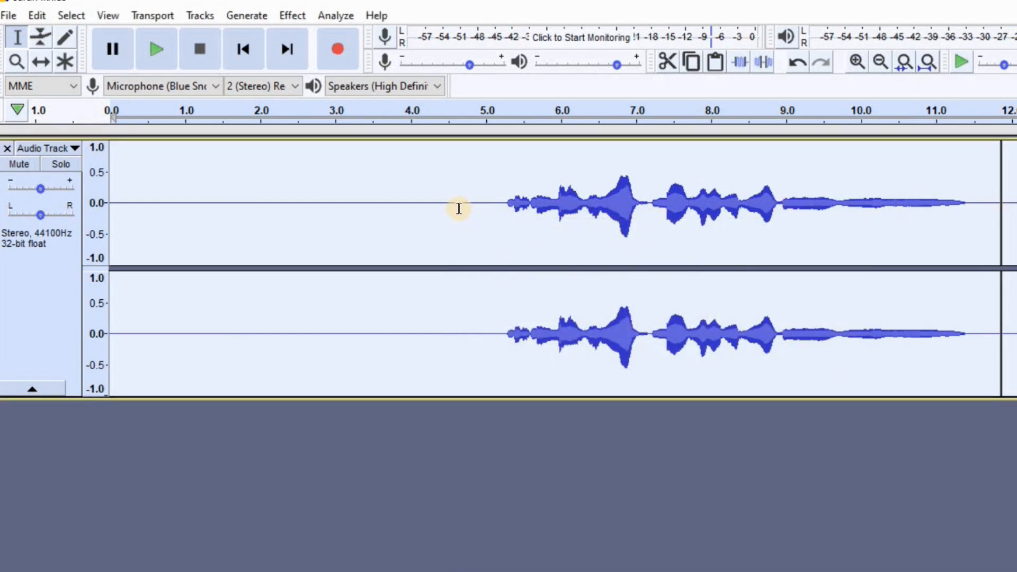
Delete about 4.6 seconds of silence from the beginning of the track
{"action": "left_click_drag", "start_coordinate": [458, 206], "coordinate": [18, 193]}
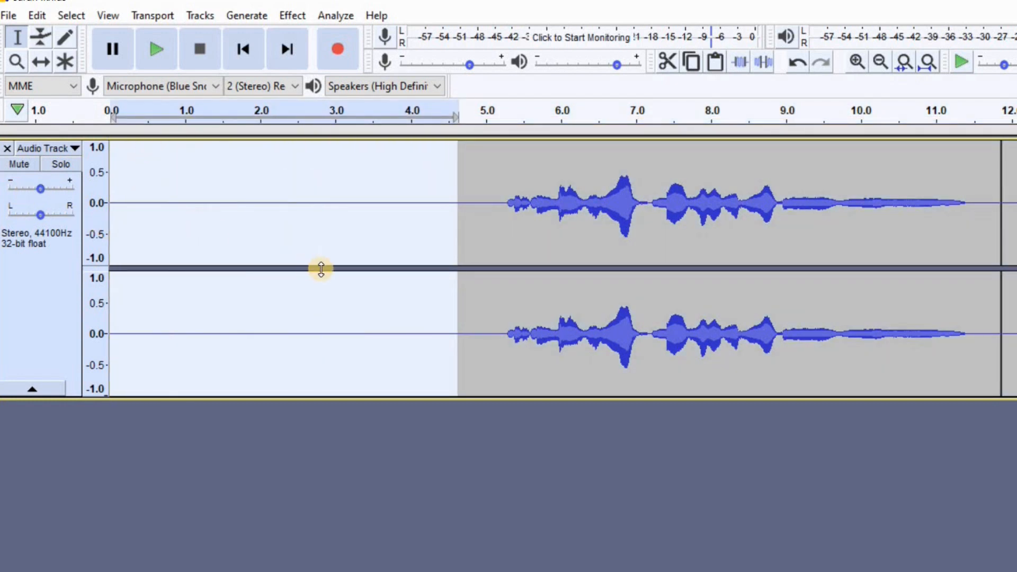
{"action": "key", "text": "Delete"}
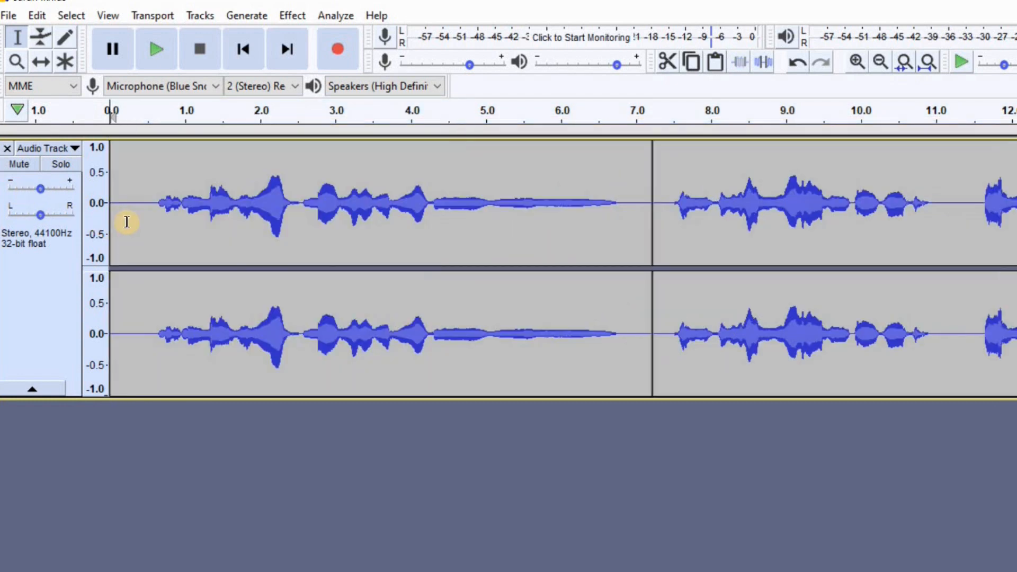
Apply Equalization to the whole track with the Treble Boost curve, lowering its point near 5000 Hz to about 6 dB
{"action": "left_click", "coordinate": [52, 304]}
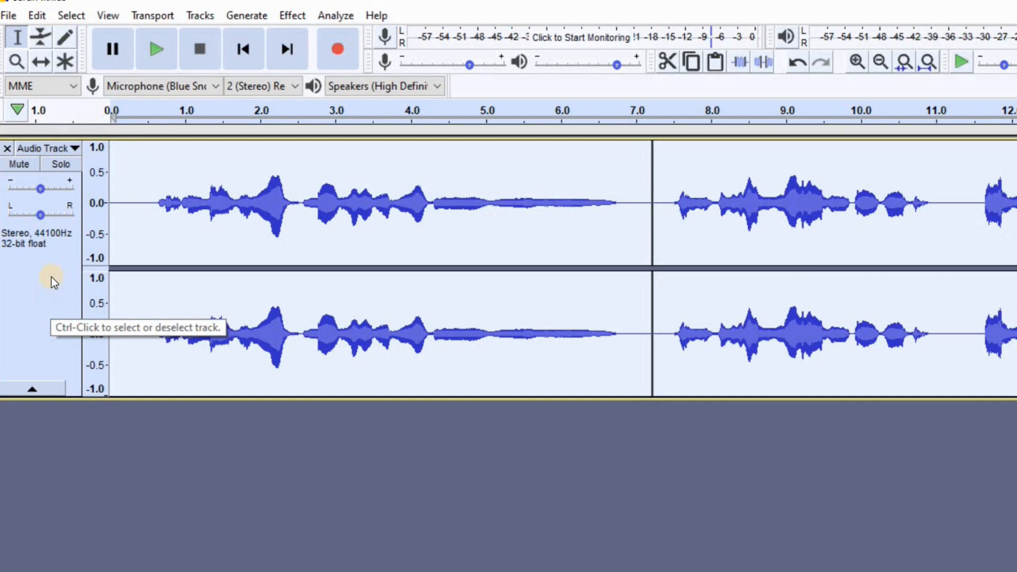
{"action": "left_click", "coordinate": [287, 20]}
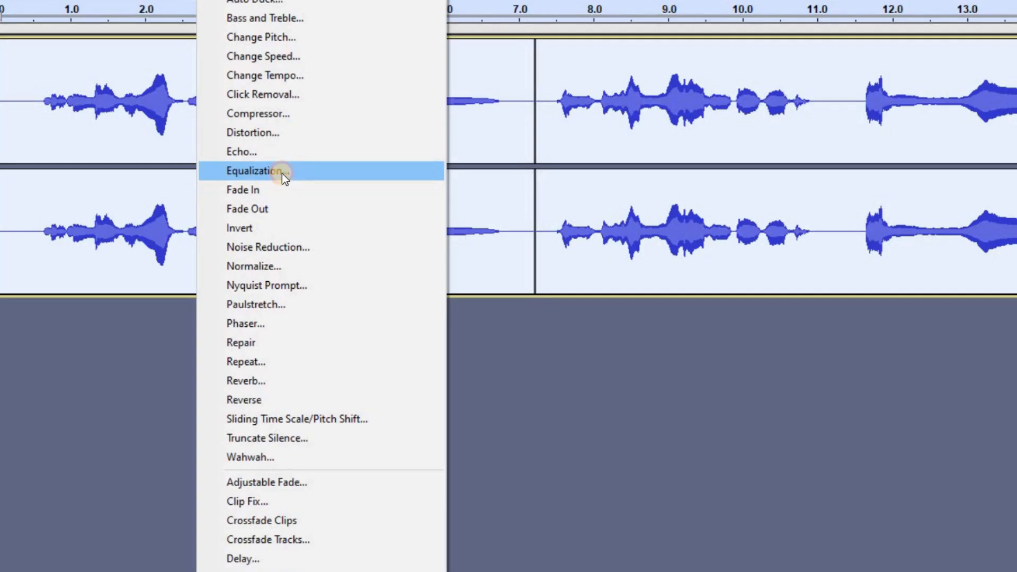
{"action": "left_click", "coordinate": [282, 173]}
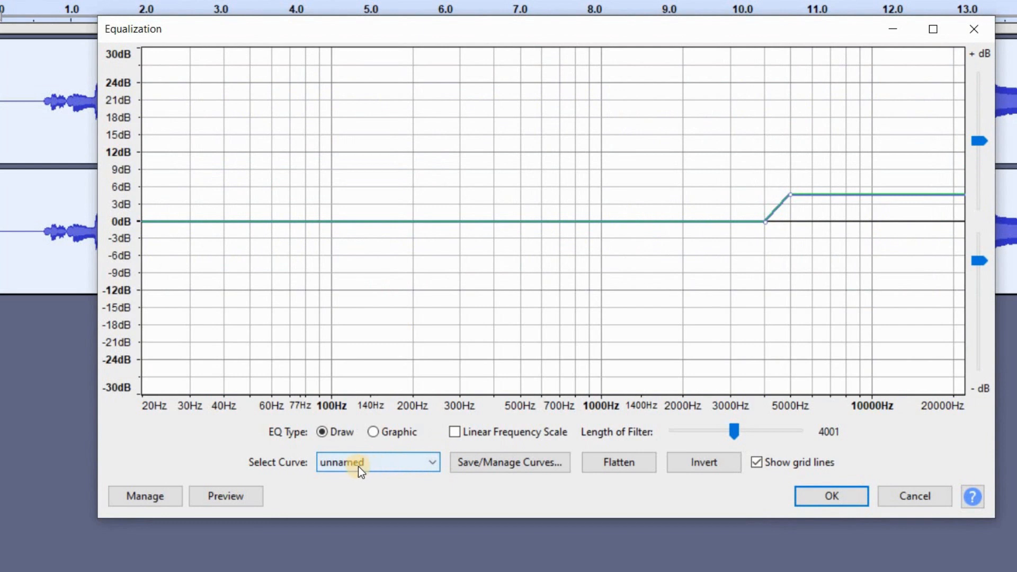
{"action": "left_click", "coordinate": [375, 465]}
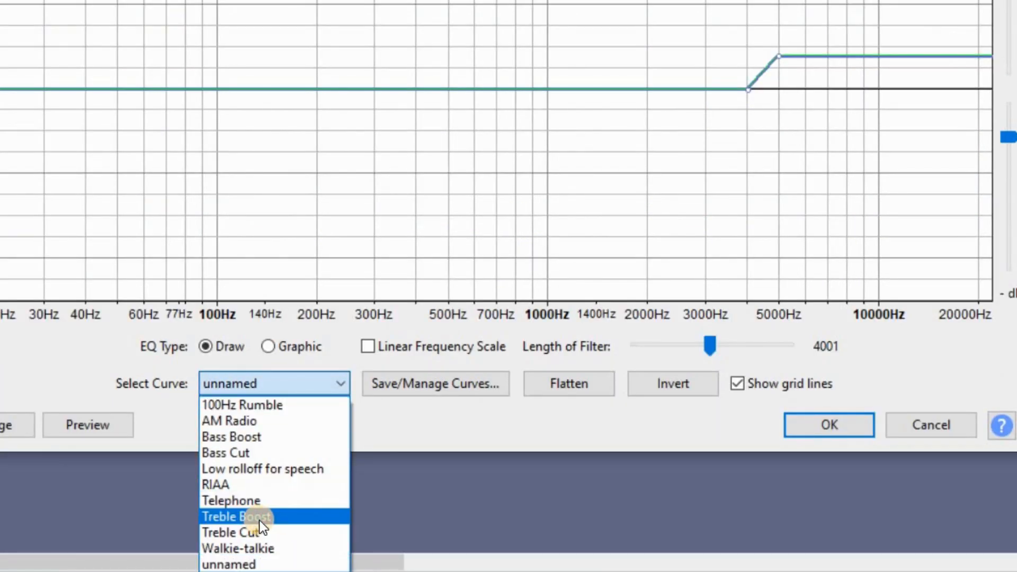
{"action": "left_click", "coordinate": [259, 518]}
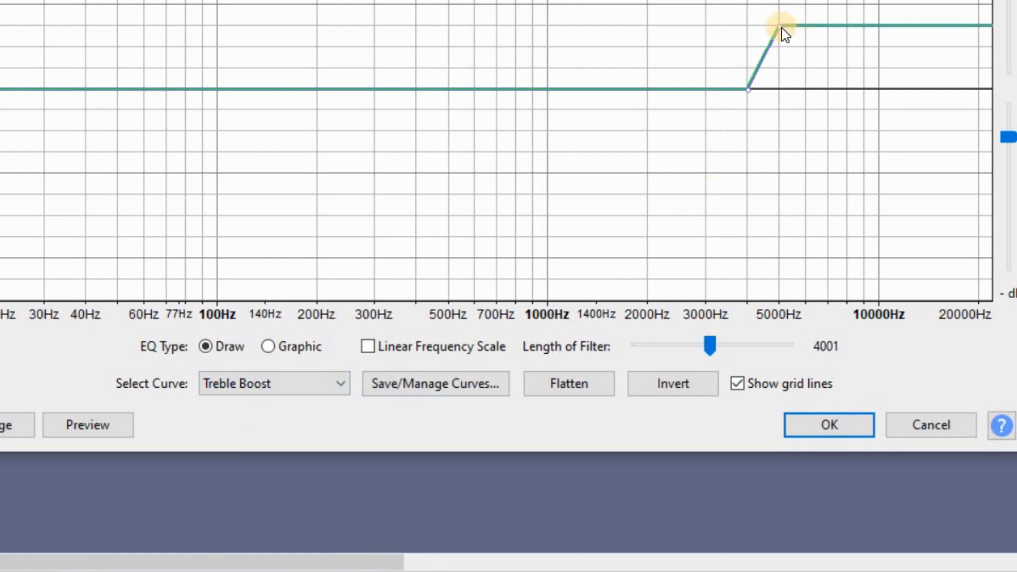
{"action": "left_click_drag", "start_coordinate": [781, 28], "coordinate": [779, 30]}
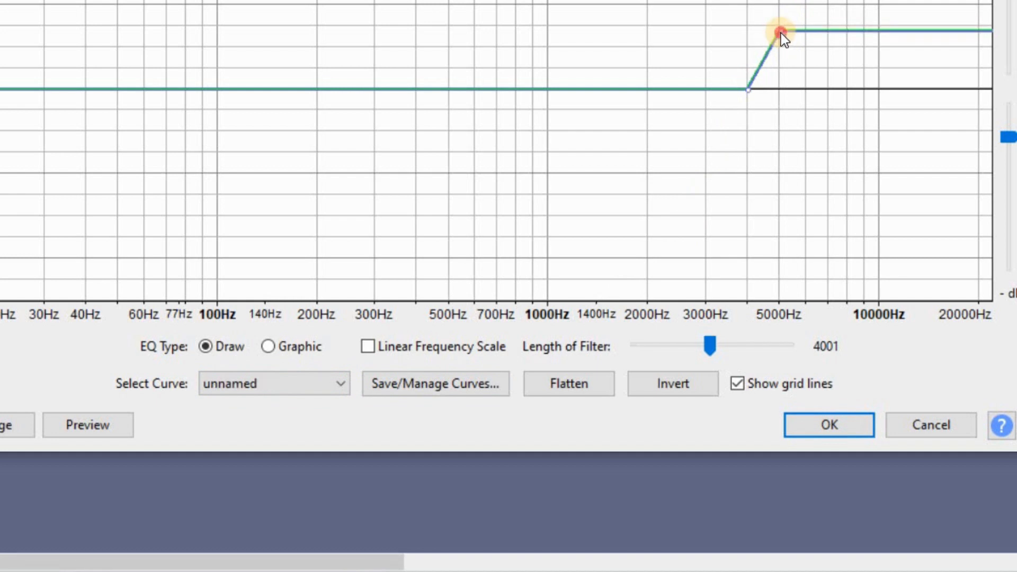
{"action": "left_click_drag", "start_coordinate": [781, 32], "coordinate": [776, 42]}
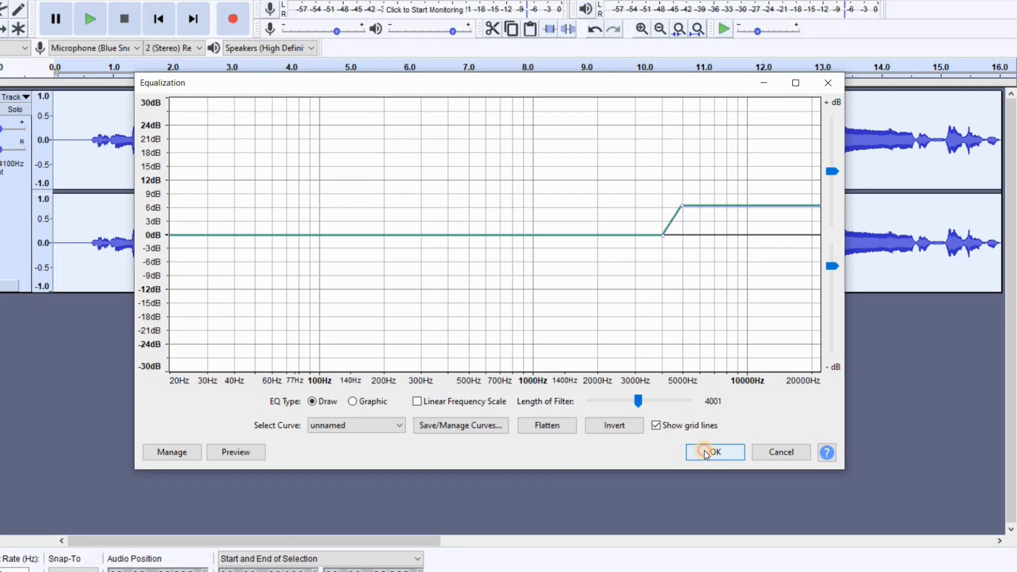
{"action": "left_click", "coordinate": [704, 451]}
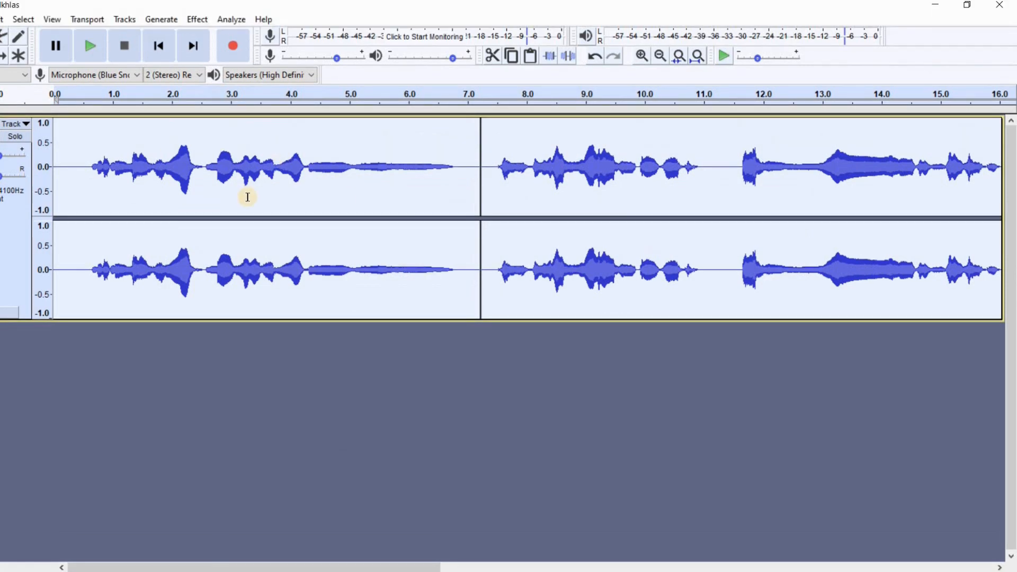
Normalize the track's maximum amplitude to -1.0 dB with DC offset removal enabled
{"action": "left_click", "coordinate": [197, 20]}
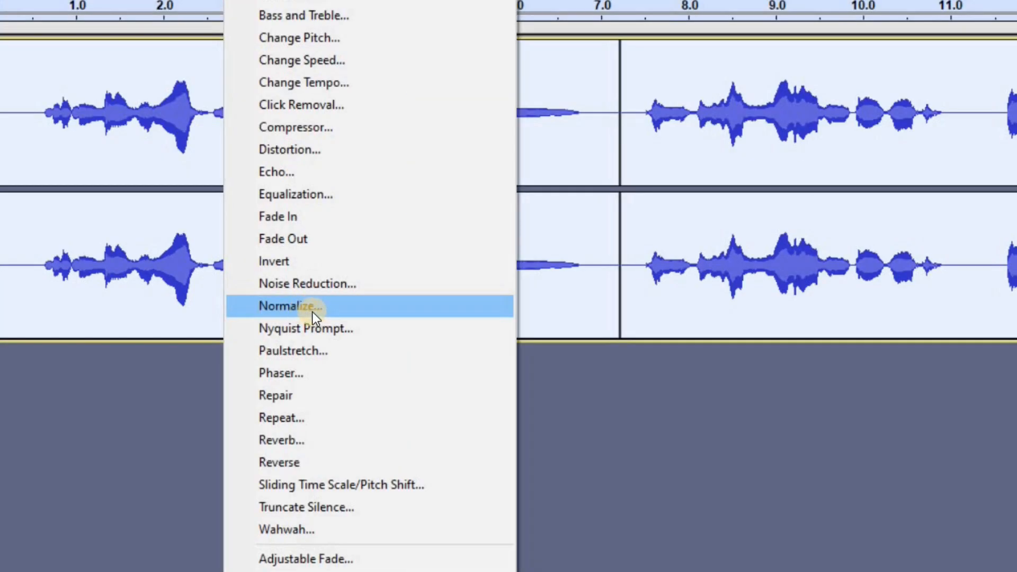
{"action": "left_click", "coordinate": [301, 306]}
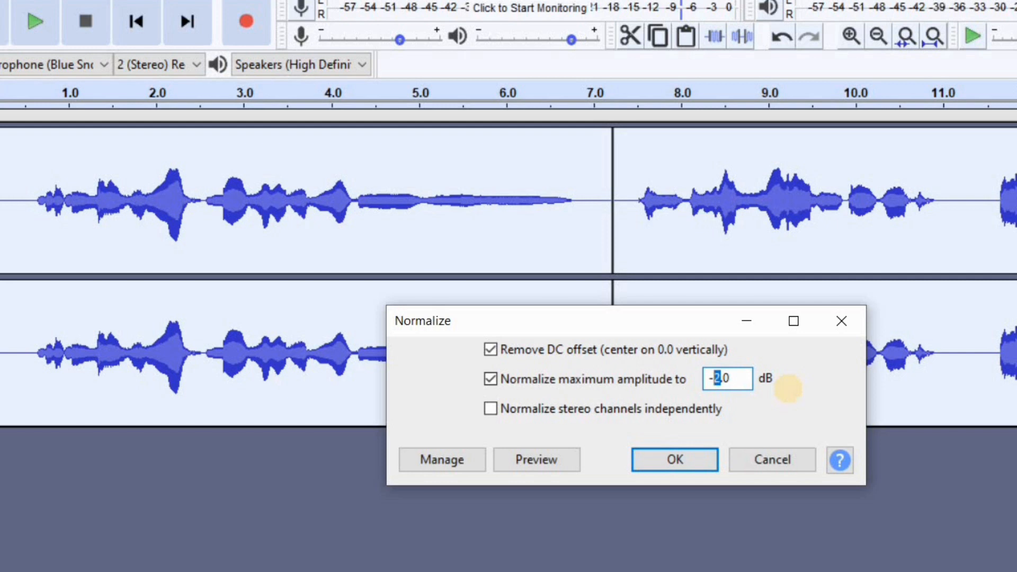
{"action": "type", "text": "1"}
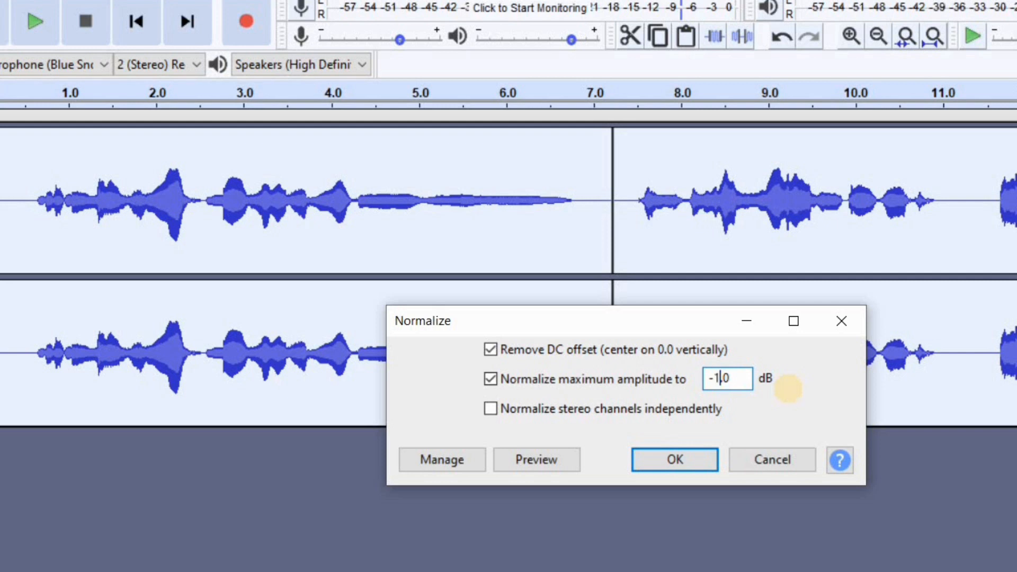
{"action": "left_click", "coordinate": [674, 464]}
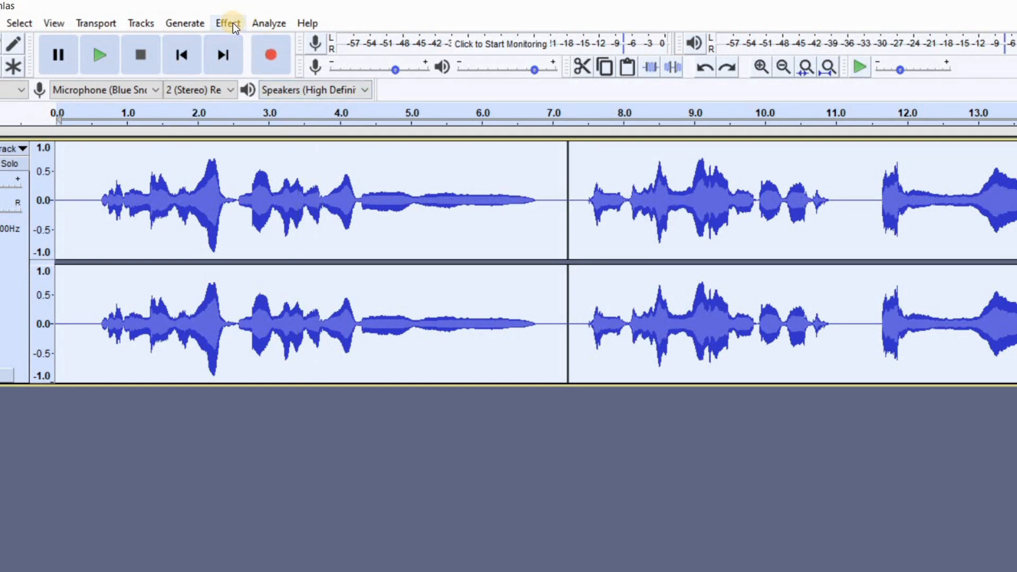
Amplify the whole track by 1.0 dB without allowing clipping
{"action": "left_click", "coordinate": [233, 23]}
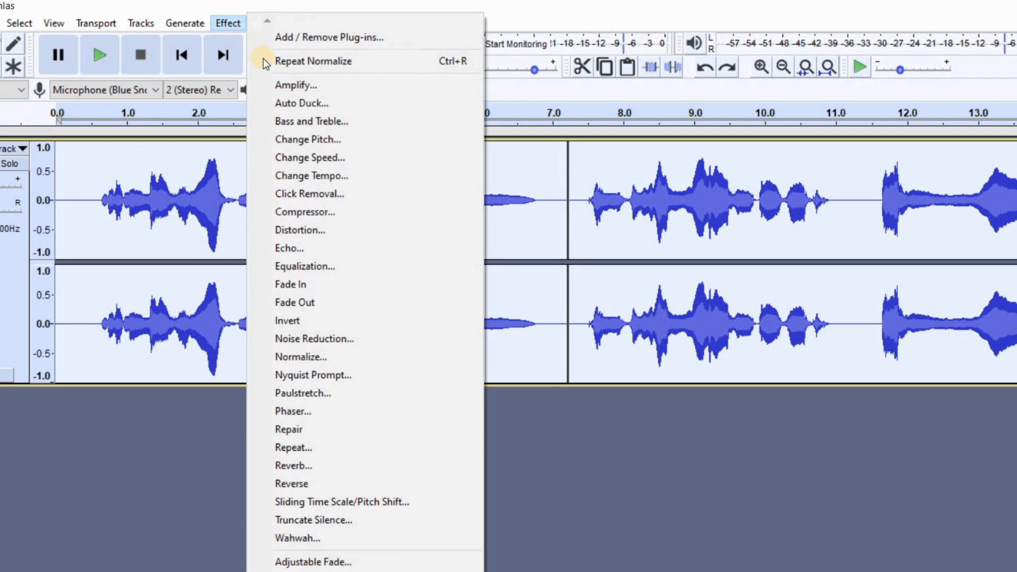
{"action": "left_click", "coordinate": [323, 88]}
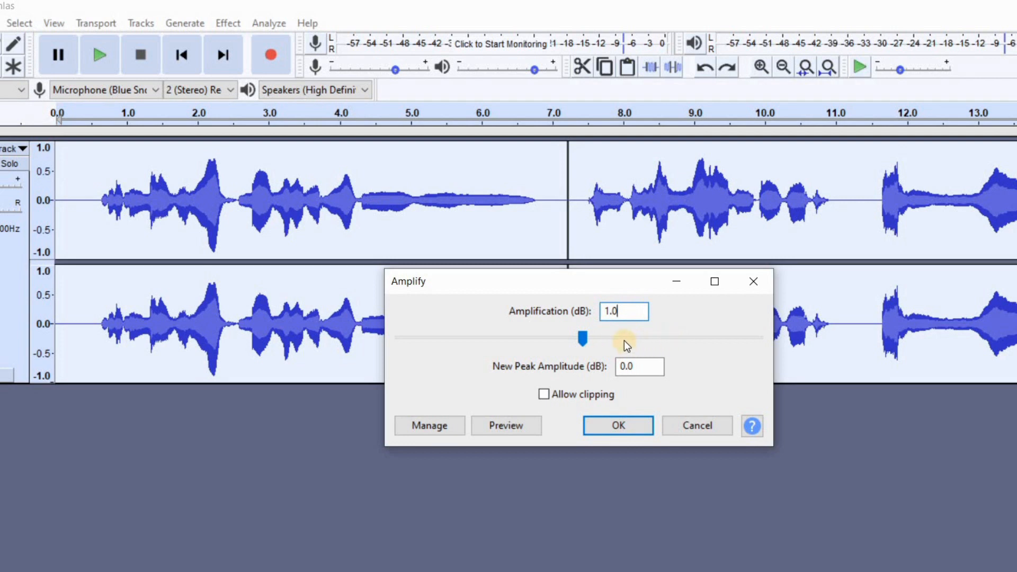
{"action": "left_click", "coordinate": [642, 428]}
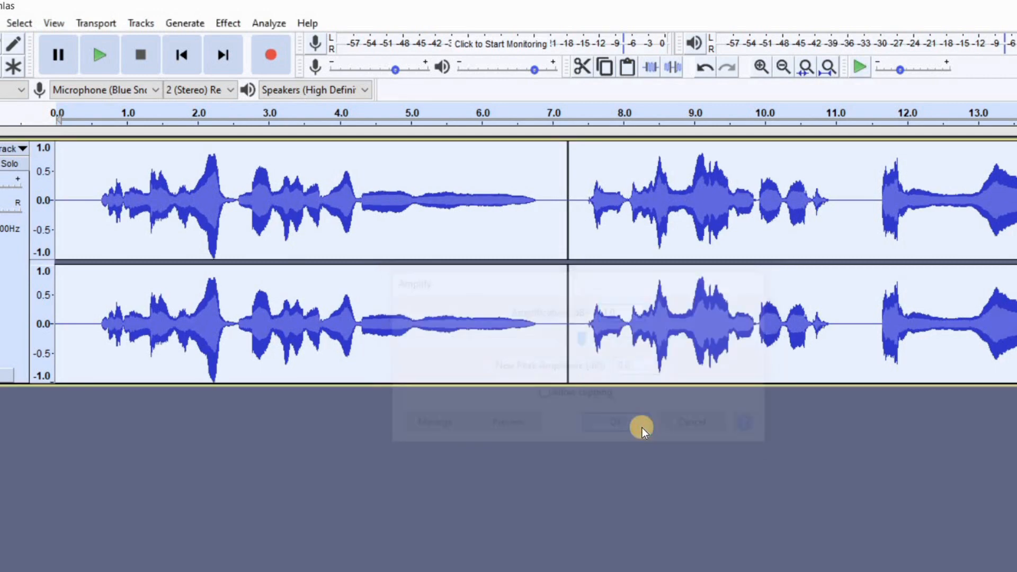
Apply a Limiter to the whole track using Soft Limit at -3.00 dB, 0.00 dB input gains, 10.00 ms hold and no make-up gain
{"action": "left_click", "coordinate": [229, 24]}
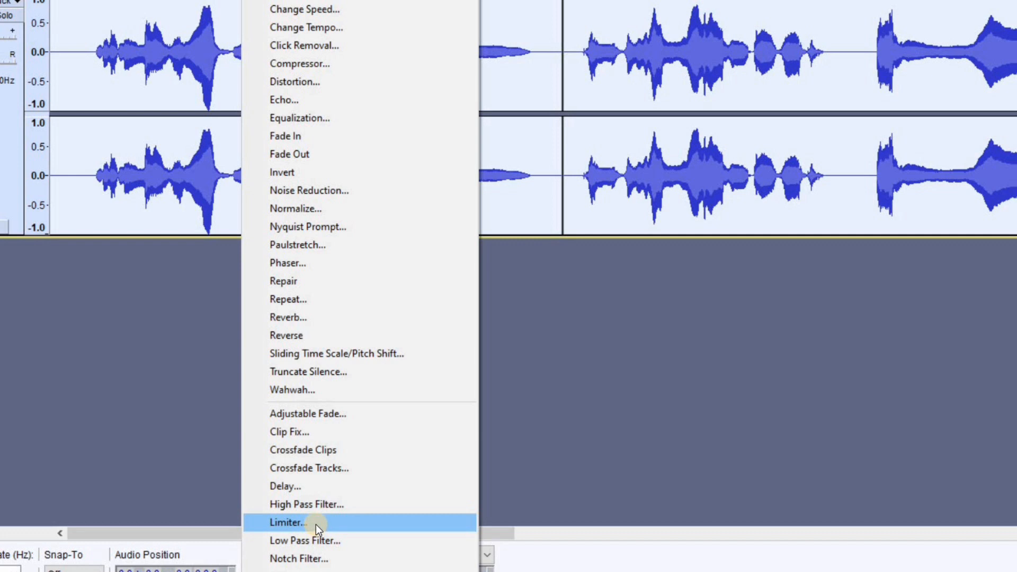
{"action": "left_click", "coordinate": [315, 524]}
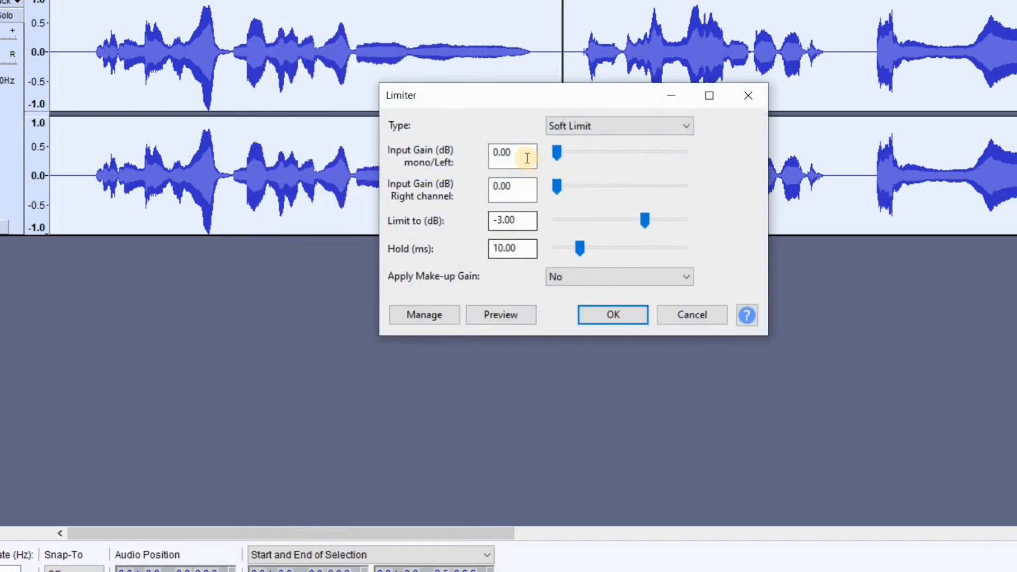
{"action": "left_click", "coordinate": [651, 125]}
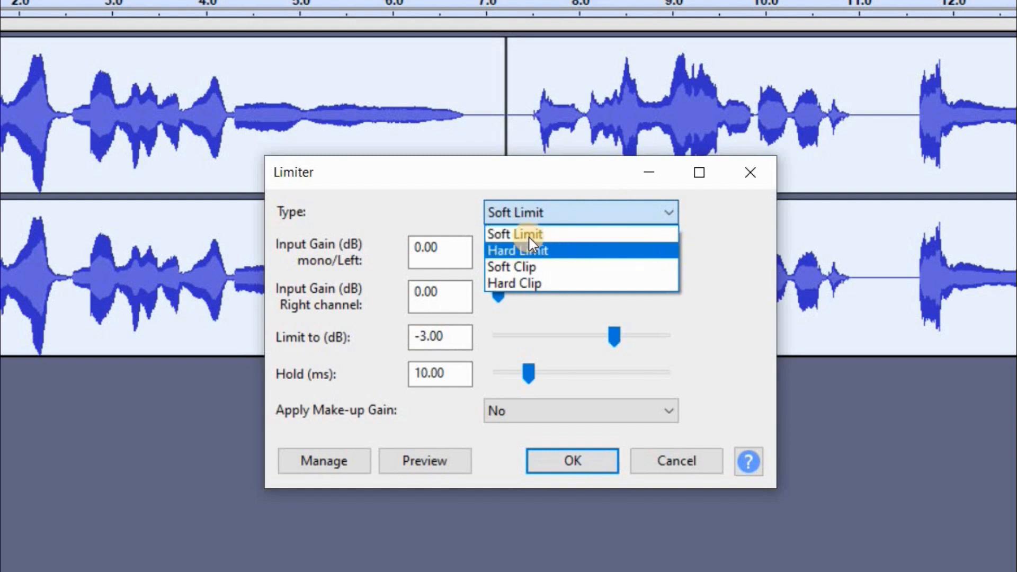
{"action": "left_click", "coordinate": [519, 234]}
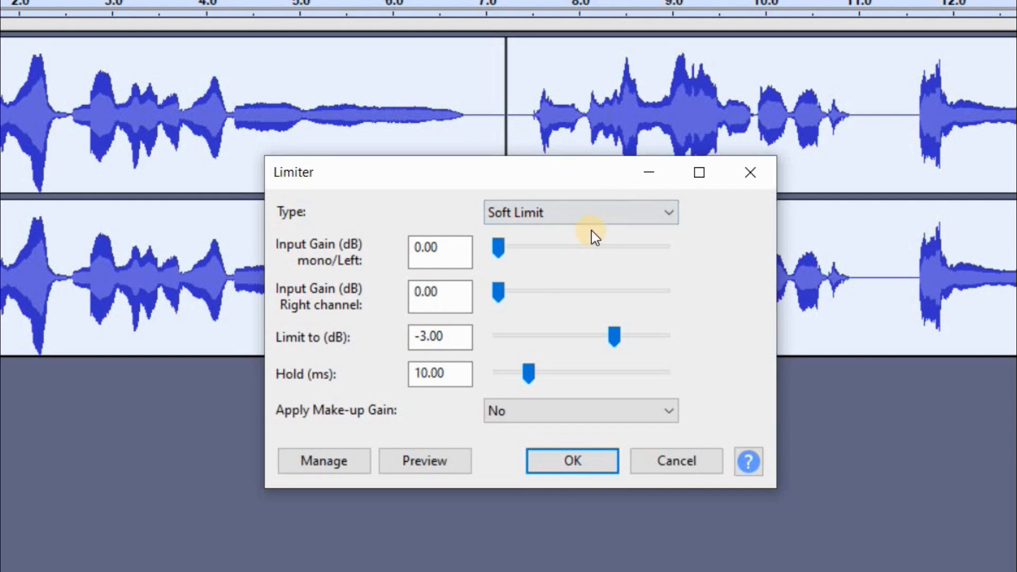
{"action": "left_click", "coordinate": [454, 261]}
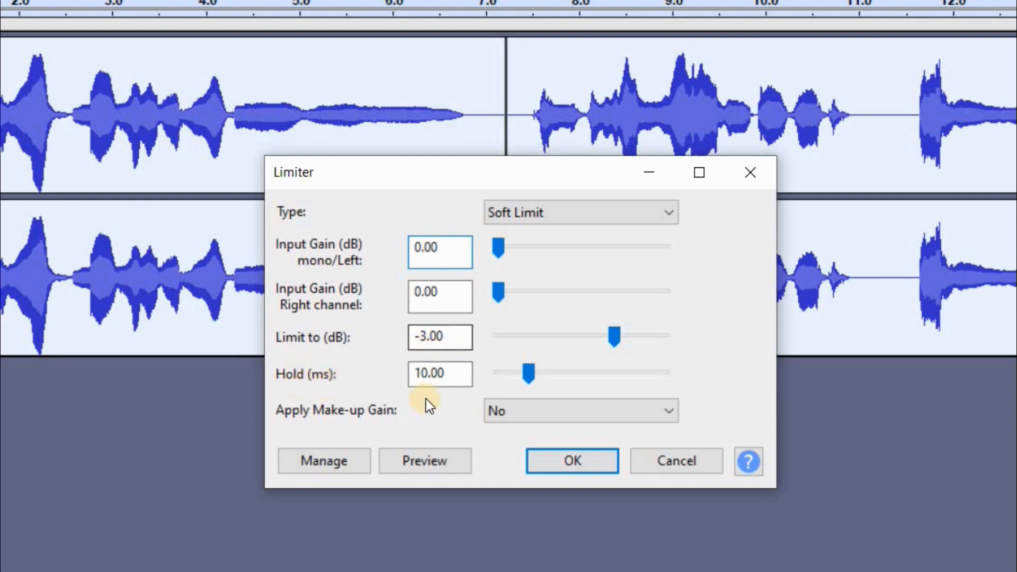
{"action": "left_click", "coordinate": [451, 387]}
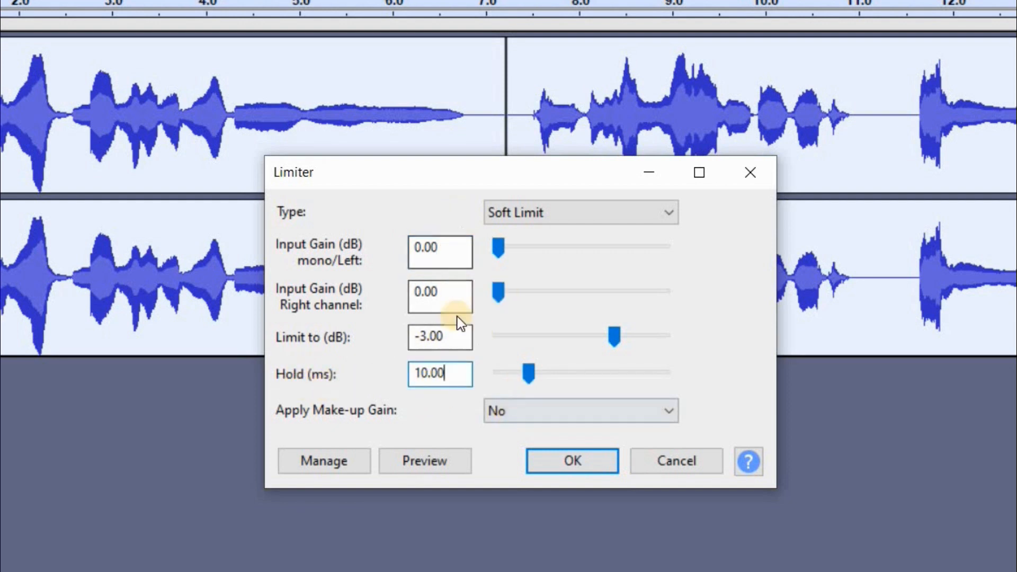
{"action": "left_click", "coordinate": [584, 463]}
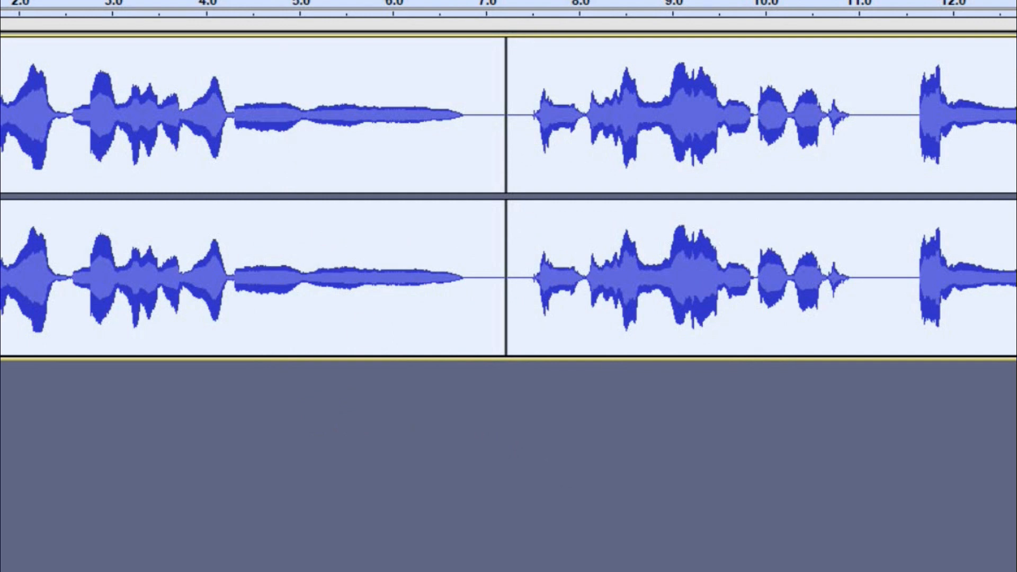
{"action": "left_click", "coordinate": [101, 1]}
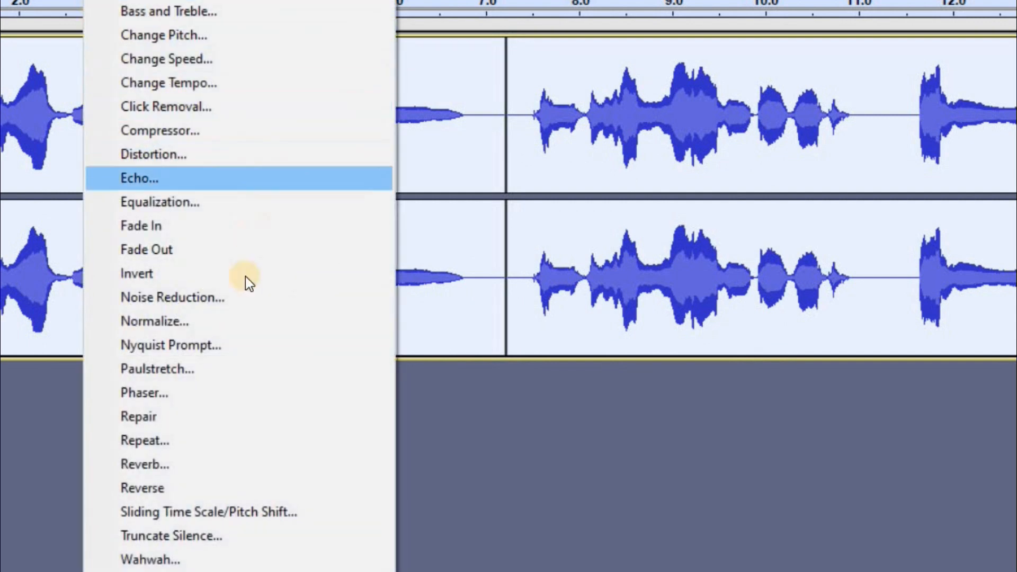
{"action": "left_click", "coordinate": [170, 278]}
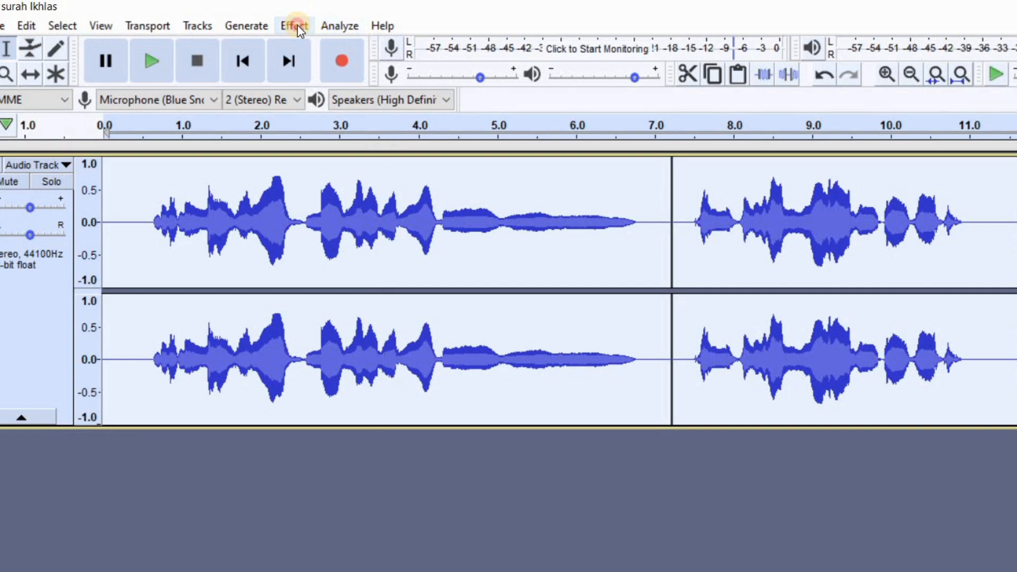
{"action": "left_click", "coordinate": [297, 25]}
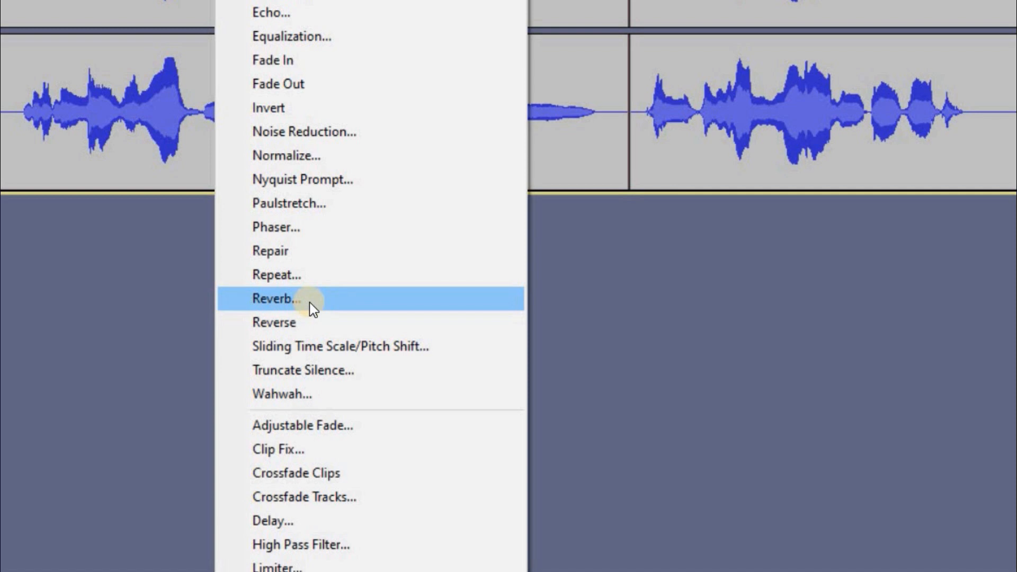
{"action": "left_click", "coordinate": [271, 300]}
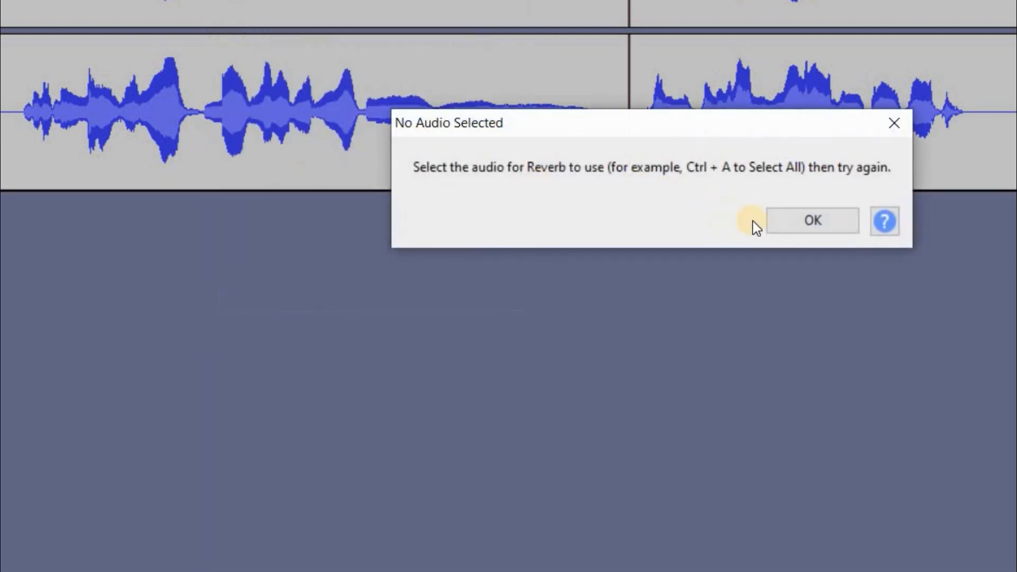
{"action": "left_click", "coordinate": [812, 220]}
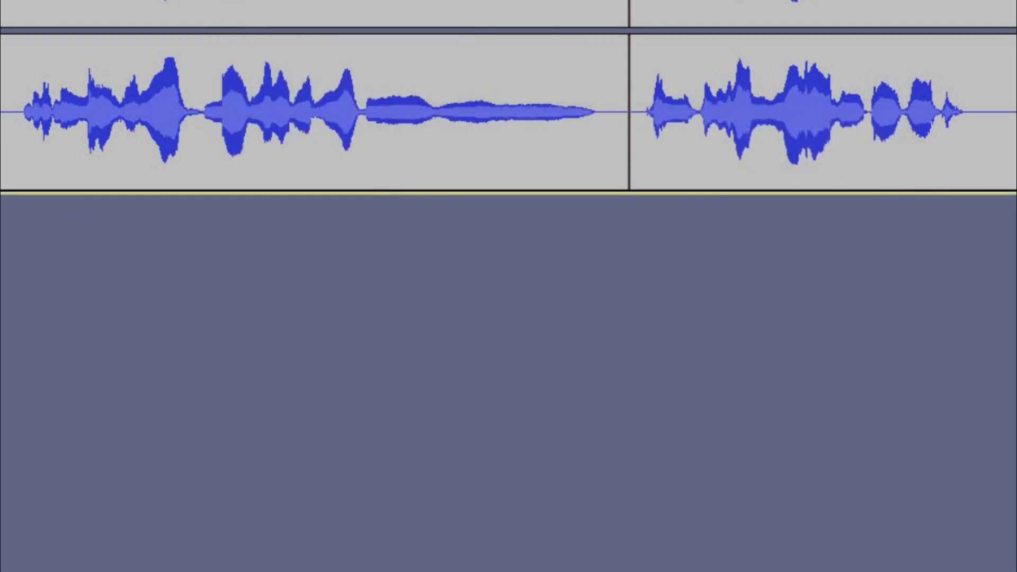
Apply Reverb to the whole track with room size 100%, pre-delay 8 ms, reverberance 95%, wet gain -6 dB and stereo width 100%
{"action": "key", "text": "ctrl+a"}
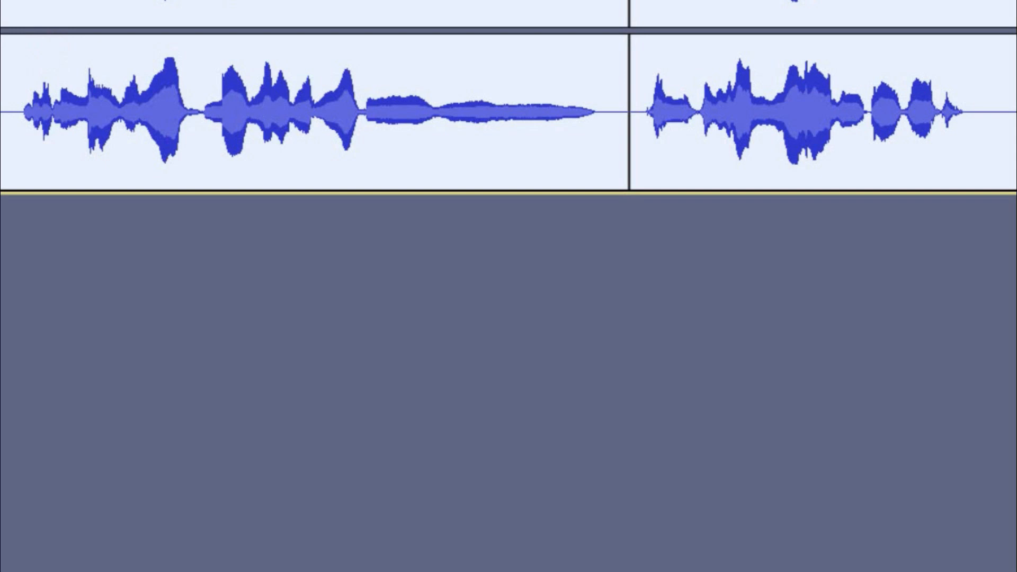
{"action": "left_click", "coordinate": [232, 1]}
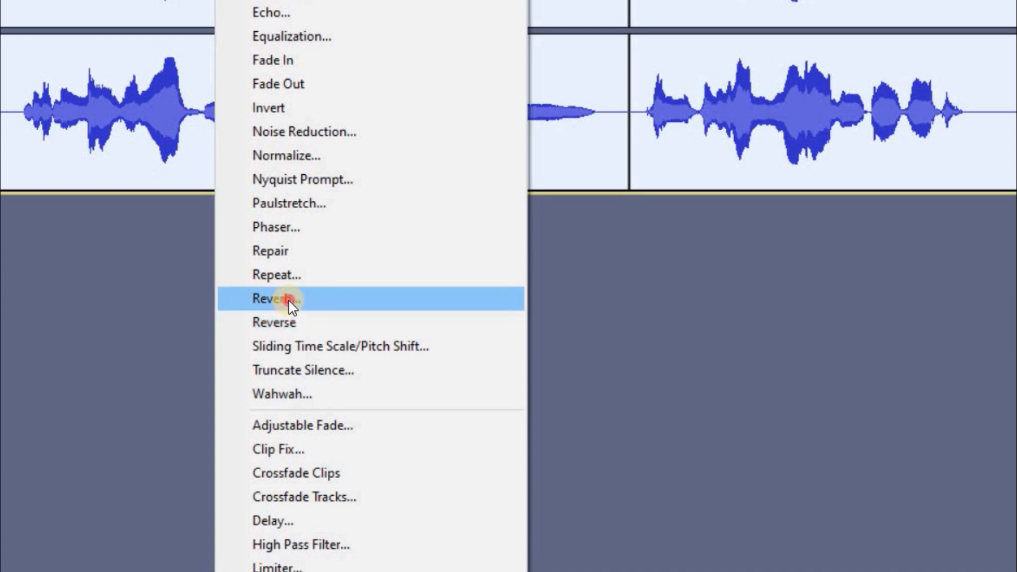
{"action": "left_click", "coordinate": [289, 301]}
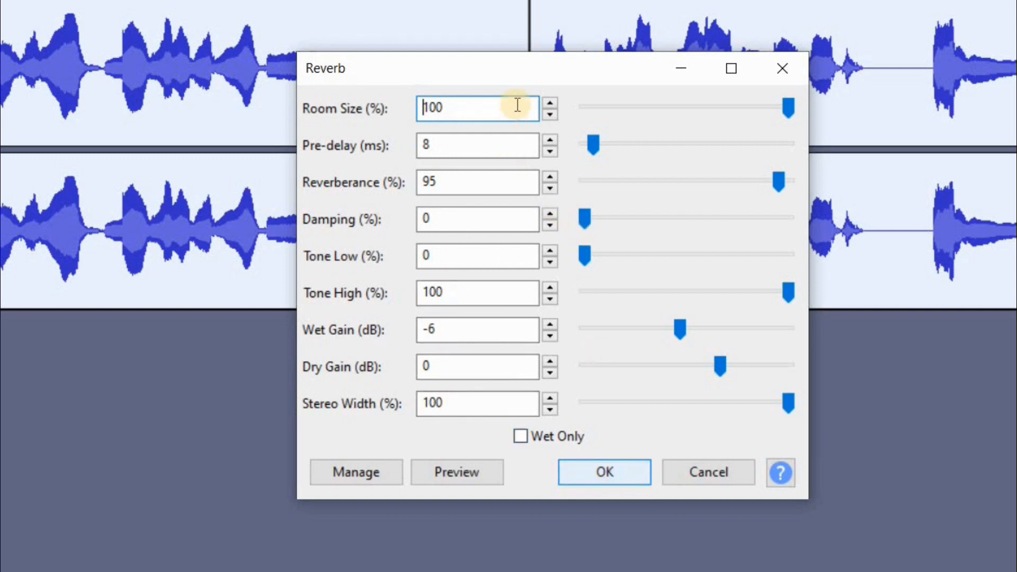
{"action": "left_click", "coordinate": [627, 471]}
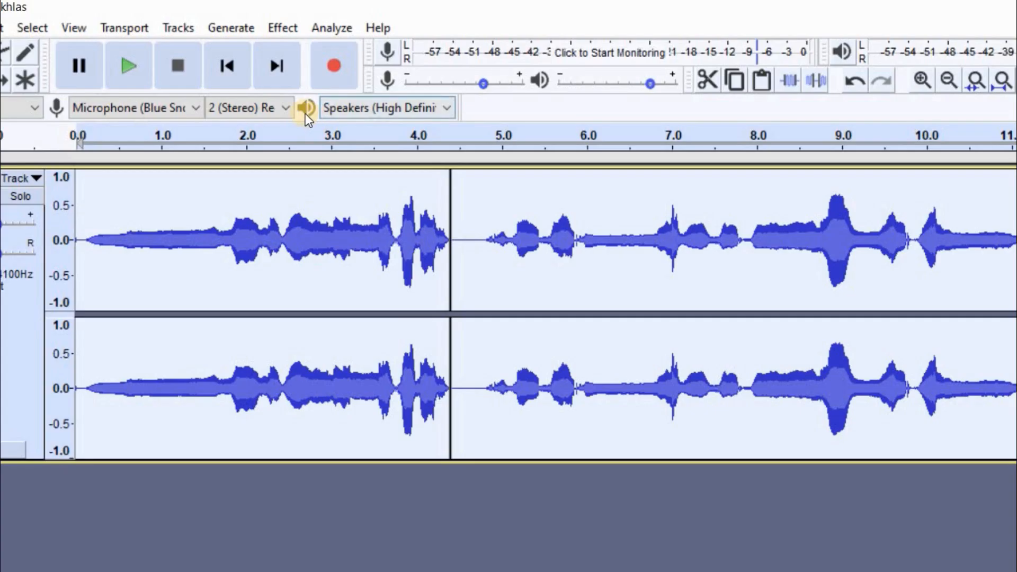
Apply Echo to the whole track with a delay time of 0.4 seconds and a decay factor of 0.2
{"action": "left_click", "coordinate": [278, 33]}
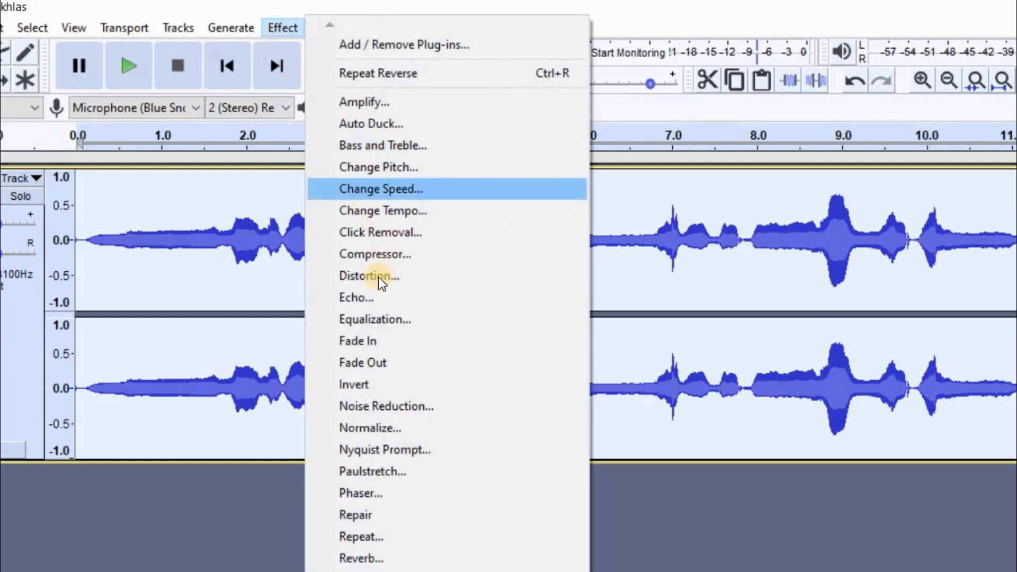
{"action": "left_click", "coordinate": [395, 301]}
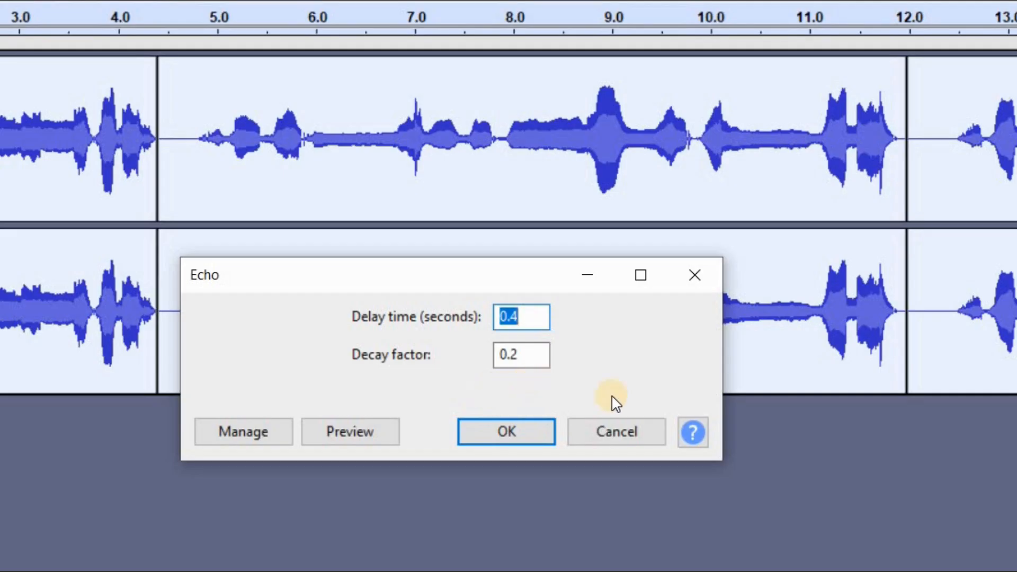
{"action": "left_click", "coordinate": [540, 321]}
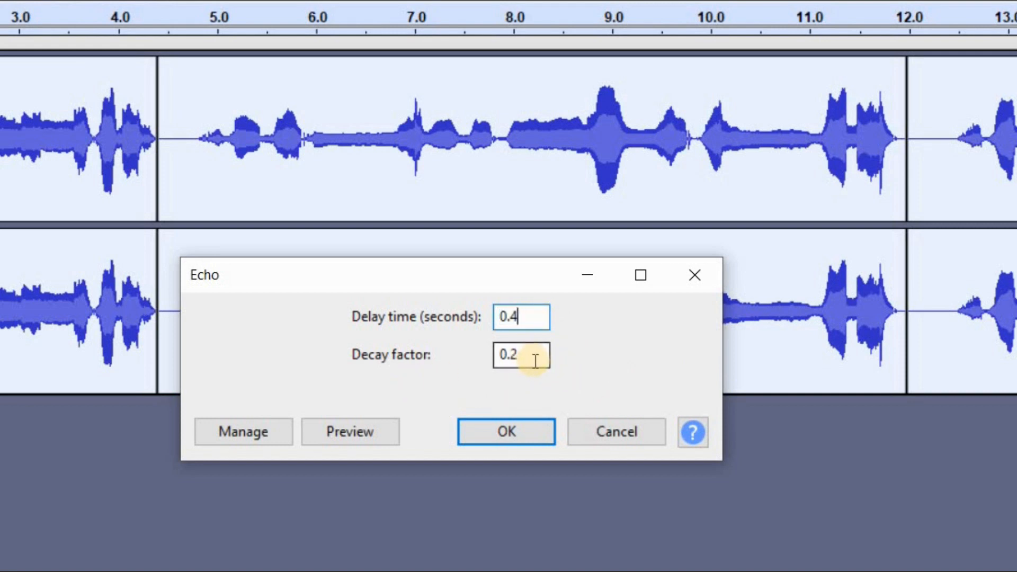
{"action": "left_click", "coordinate": [516, 441]}
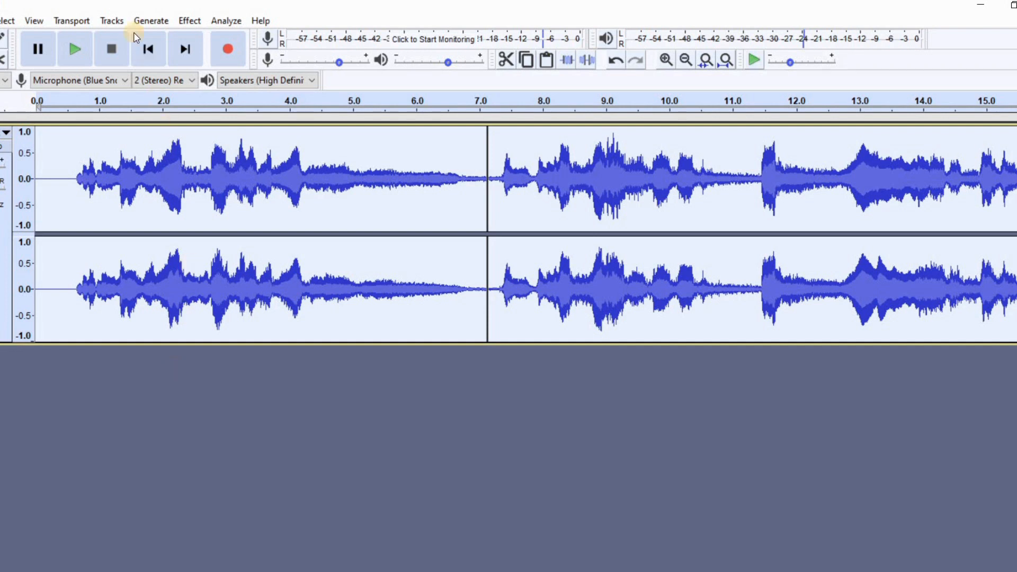
Play back the processed track from near its start and from about 53 seconds, and clear the selection
{"action": "left_click", "coordinate": [80, 99]}
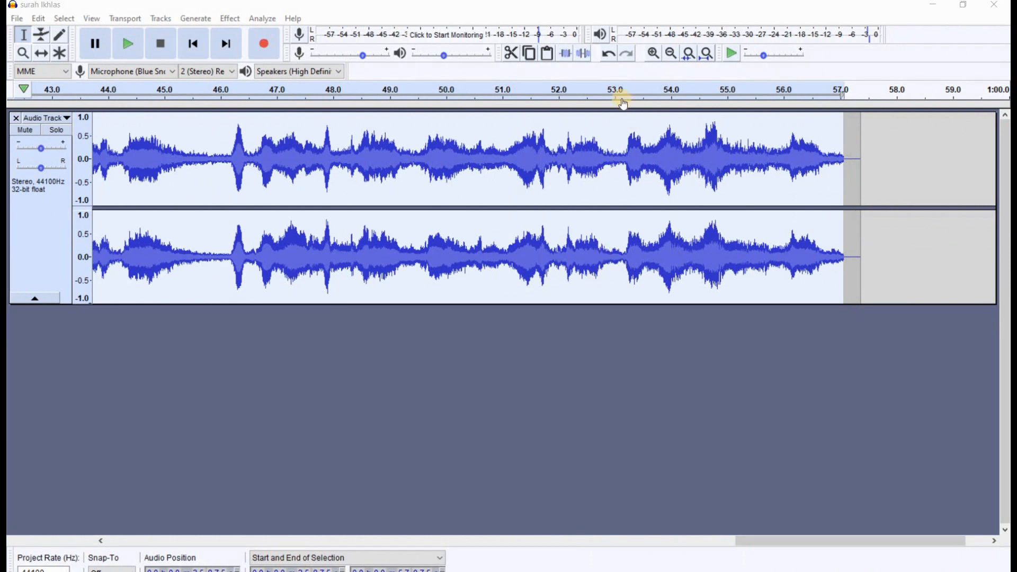
{"action": "left_click", "coordinate": [620, 97]}
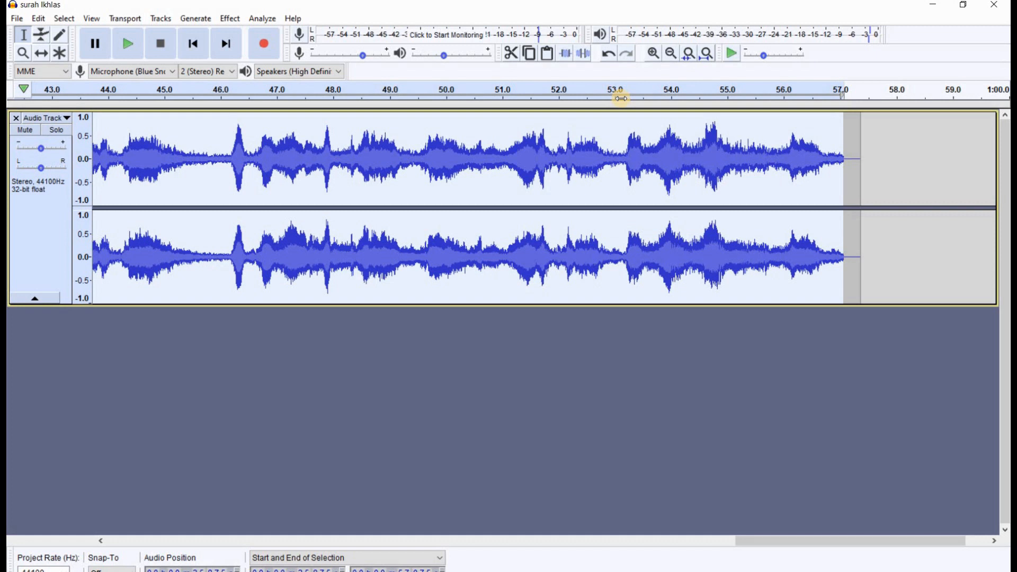
{"action": "left_click", "coordinate": [490, 426]}
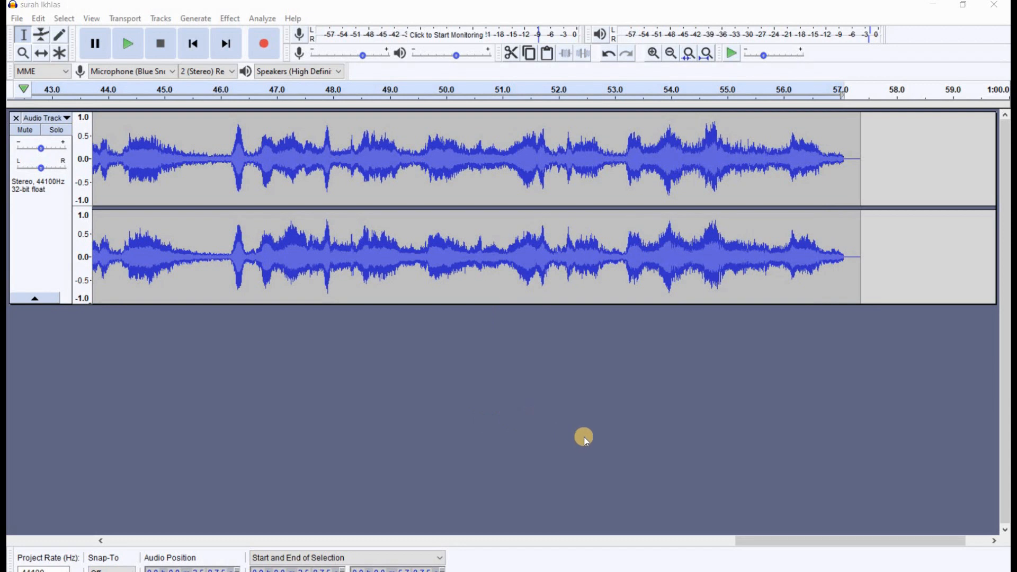